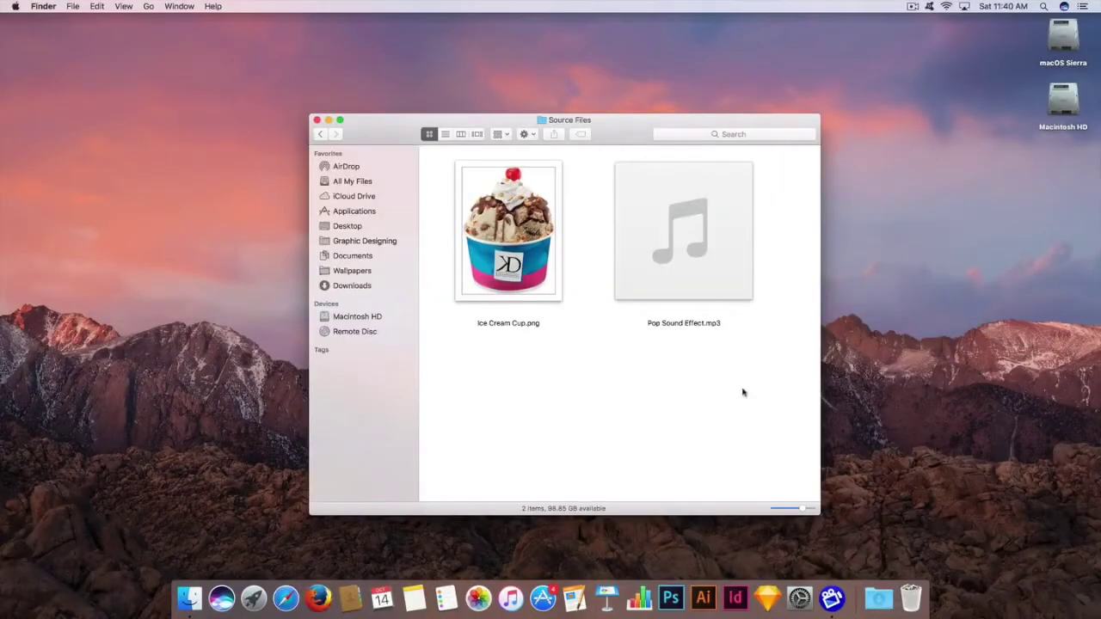
# - Select Ice Cream Cup.png in the Source Files window, then minimize the window to the Dock
pyautogui.click(534, 251)
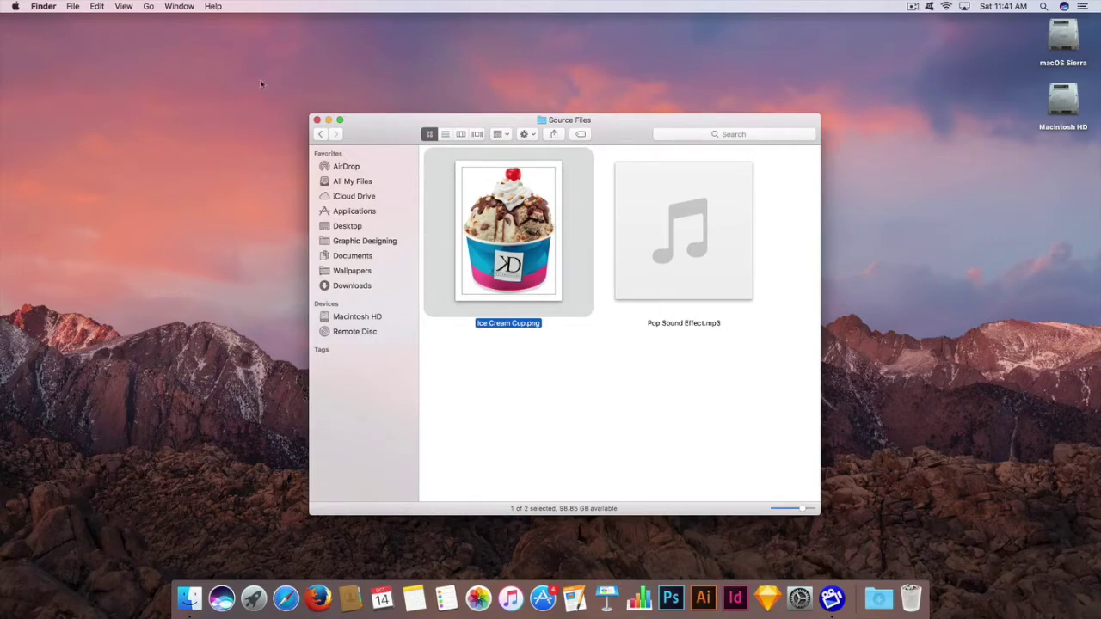
pyautogui.click(327, 120)
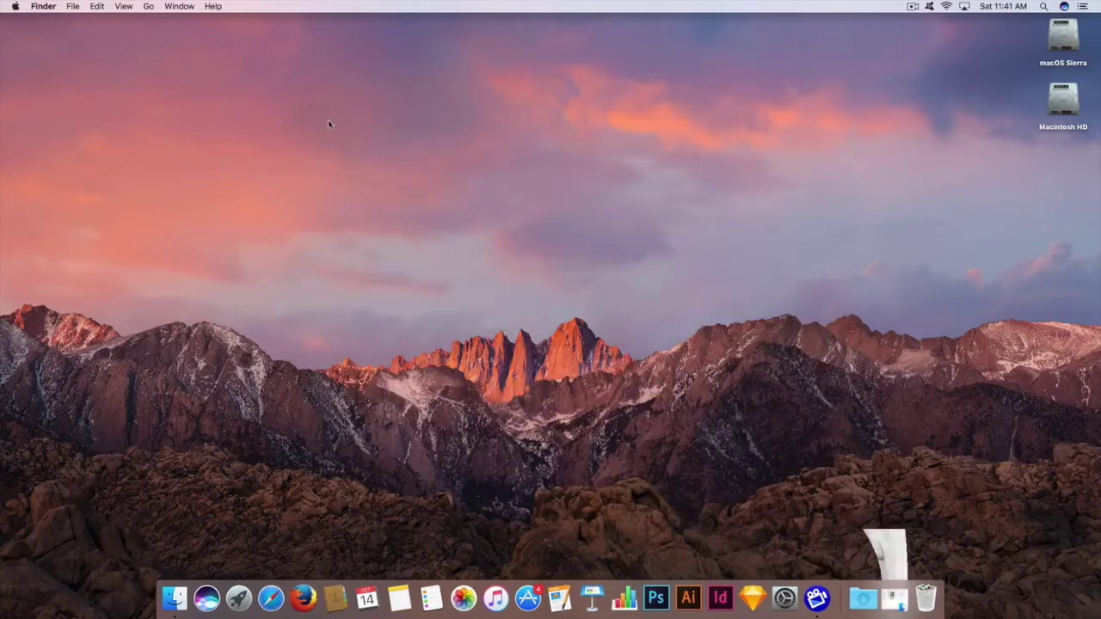
# - Launch Keynote and create a new presentation with the White theme
pyautogui.click(591, 578)
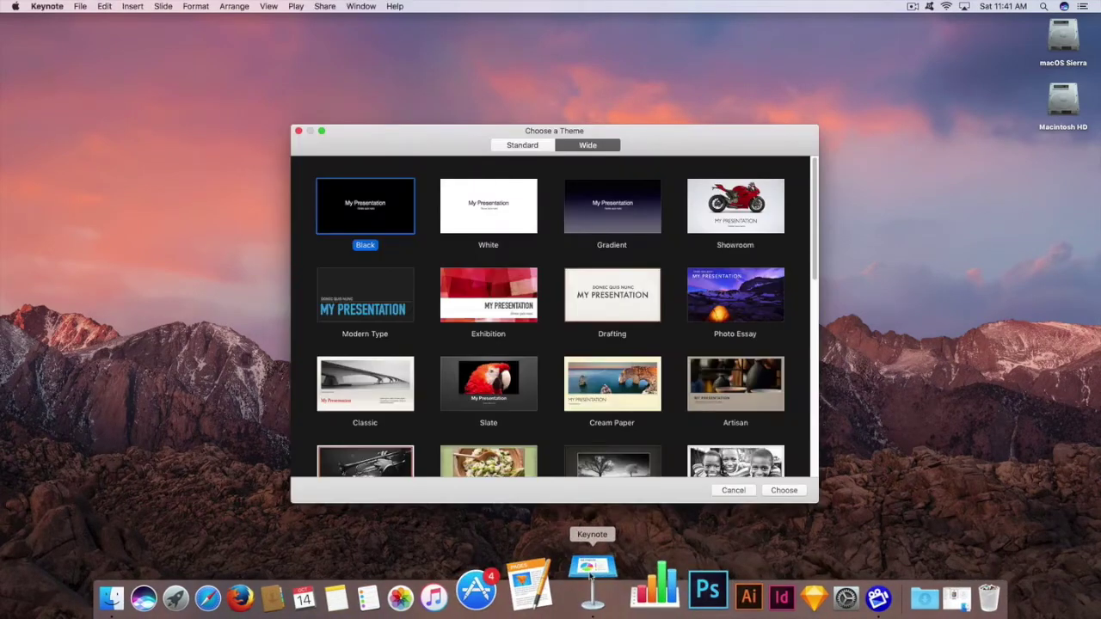
pyautogui.click(495, 214)
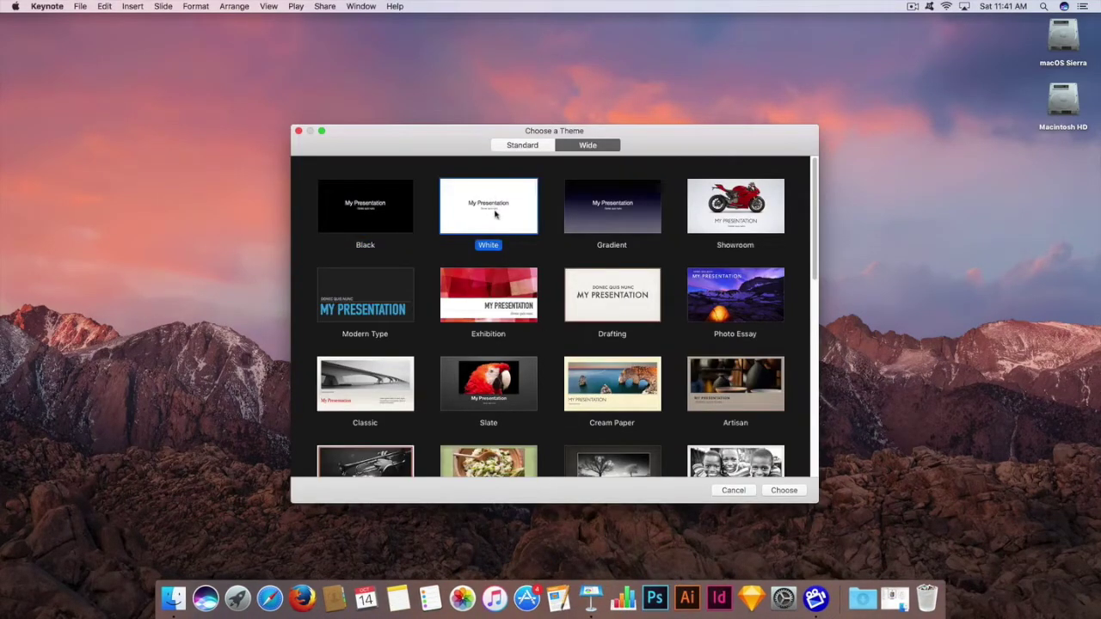
pyautogui.click(774, 491)
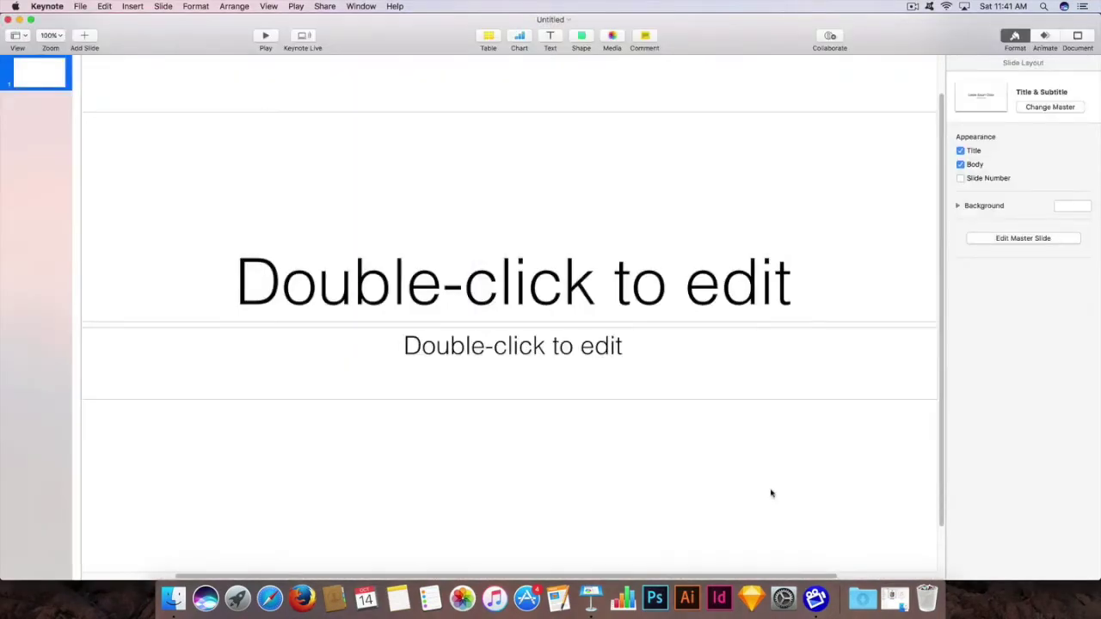
# - Delete the title and subtitle placeholders to leave a blank slide
pyautogui.click(503, 261)
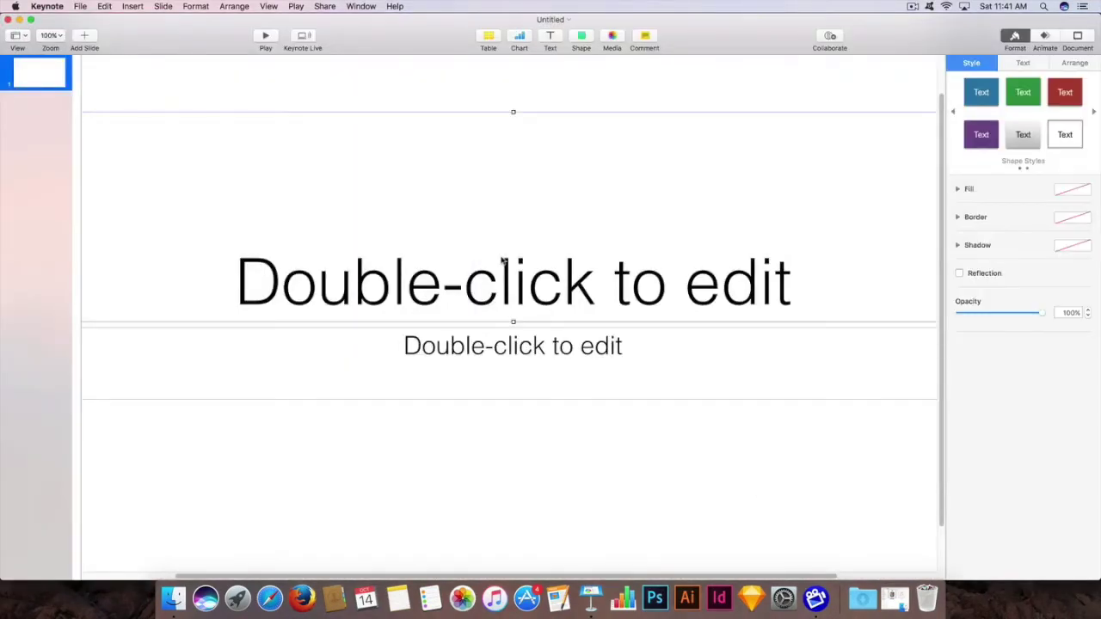
pyautogui.press('Delete')
pyautogui.click(516, 337)
pyautogui.press('Delete')
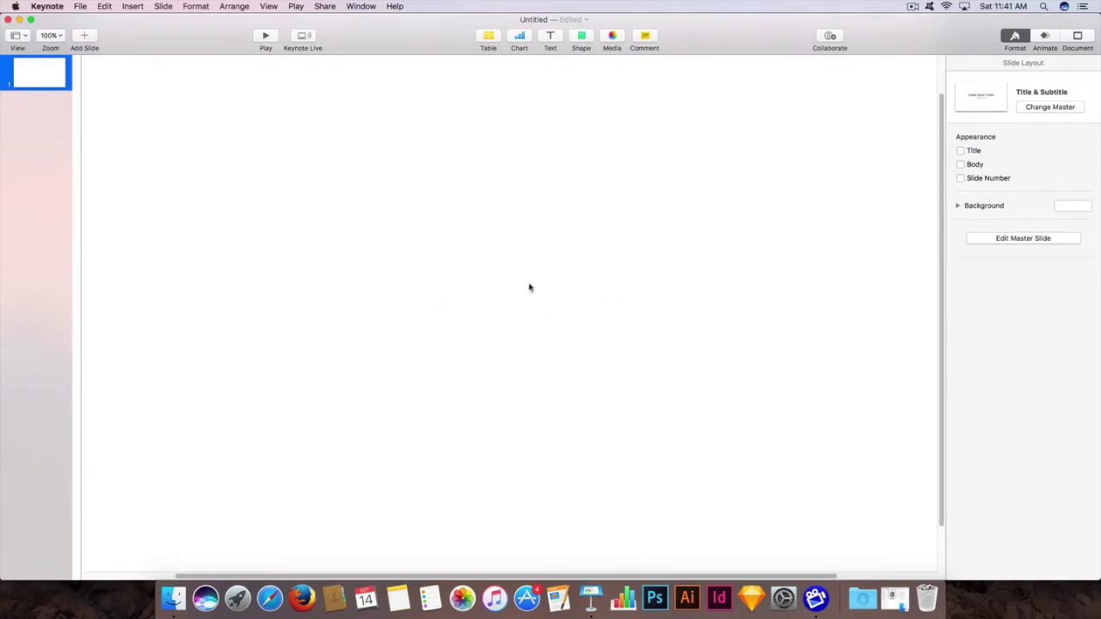
# - Drag Ice Cream Cup.png from Source Files onto the slide, shrink it, and centre it
pyautogui.click(897, 585)
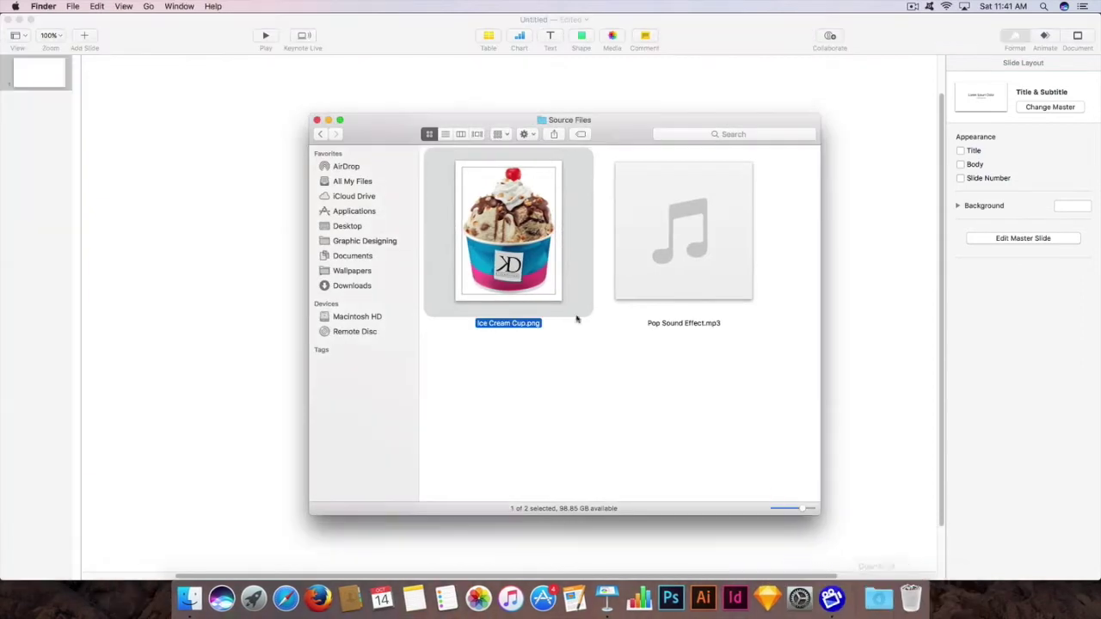
pyautogui.moveTo(521, 222); pyautogui.dragTo(232, 234)
pyautogui.moveTo(281, 201); pyautogui.dragTo(358, 269)
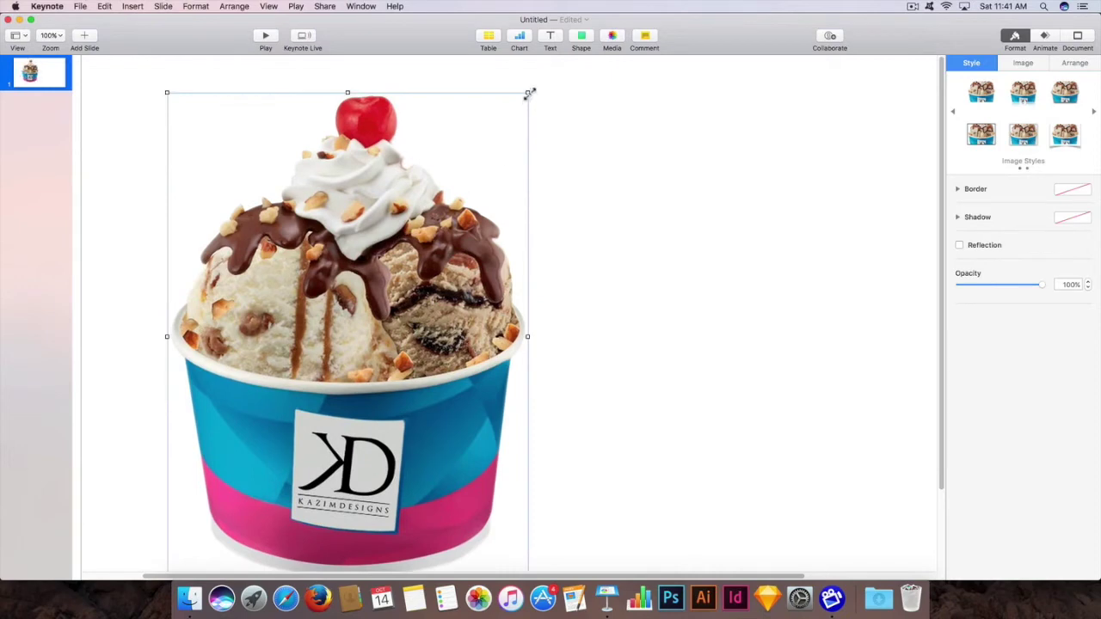
pyautogui.moveTo(530, 93); pyautogui.dragTo(329, 296)
pyautogui.moveTo(337, 378); pyautogui.dragTo(582, 242)
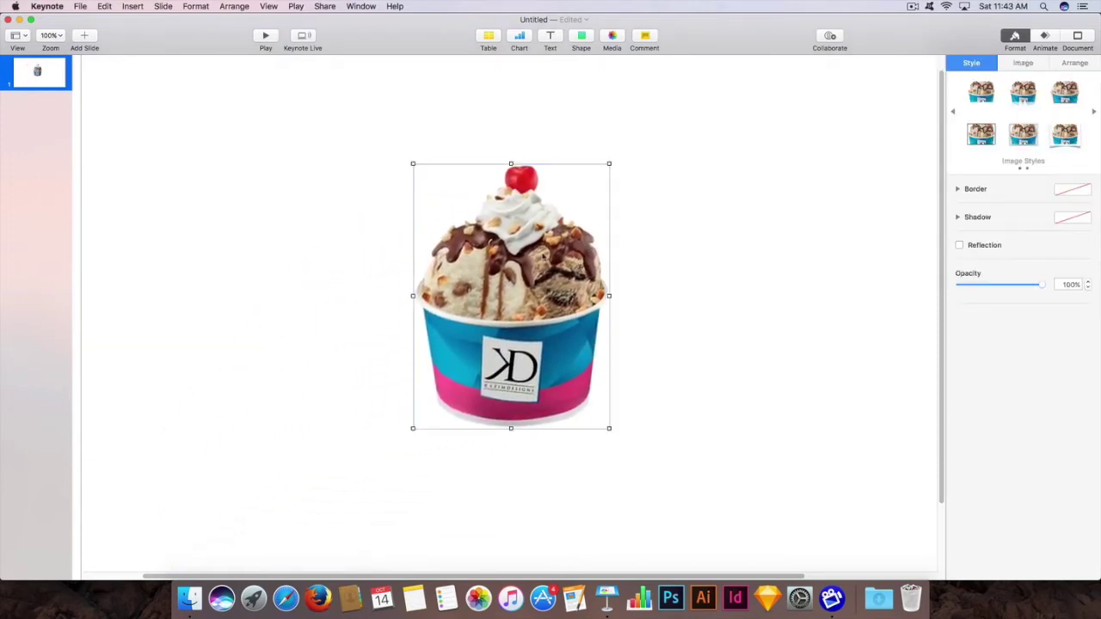
# - Give the ice cream picture a Pop build-in effect lasting 1.00 seconds in the Animate inspector
pyautogui.click(1042, 39)
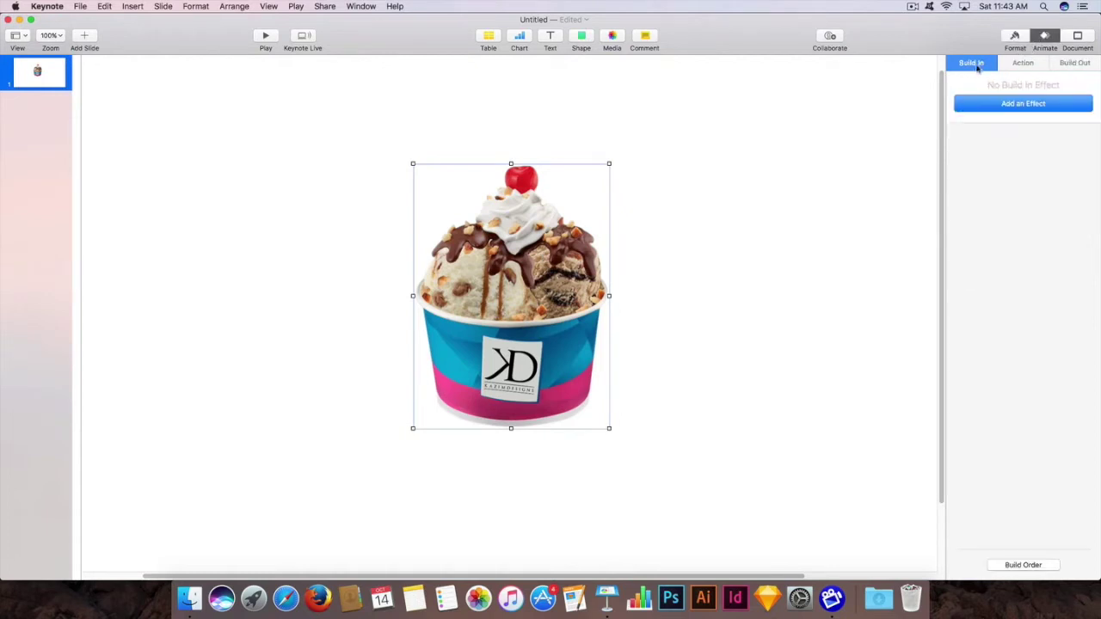
pyautogui.click(1006, 104)
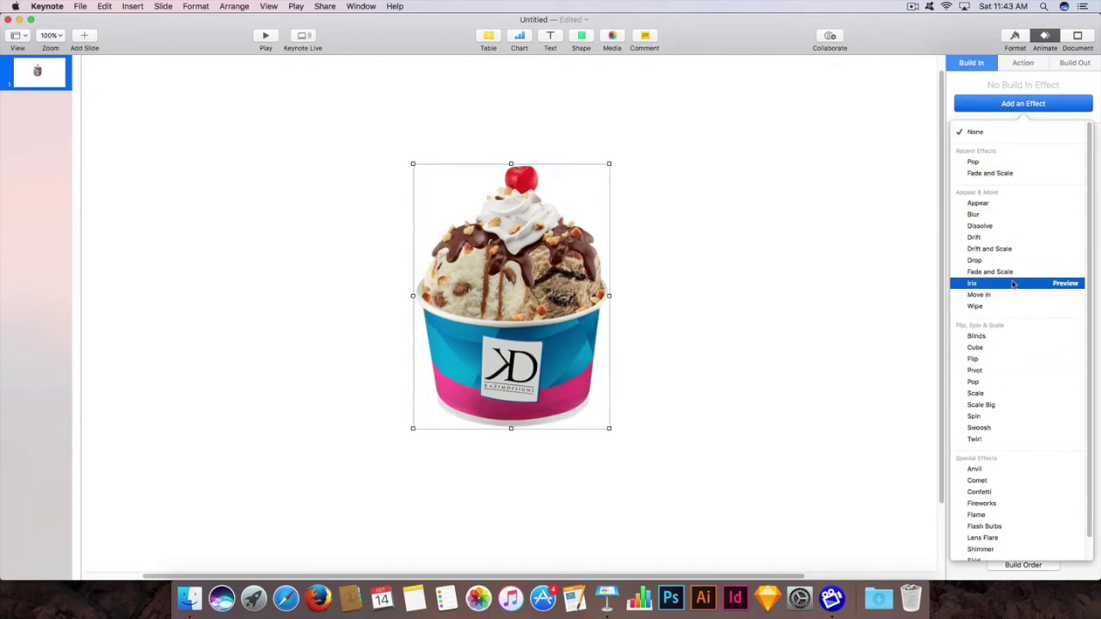
pyautogui.click(975, 163)
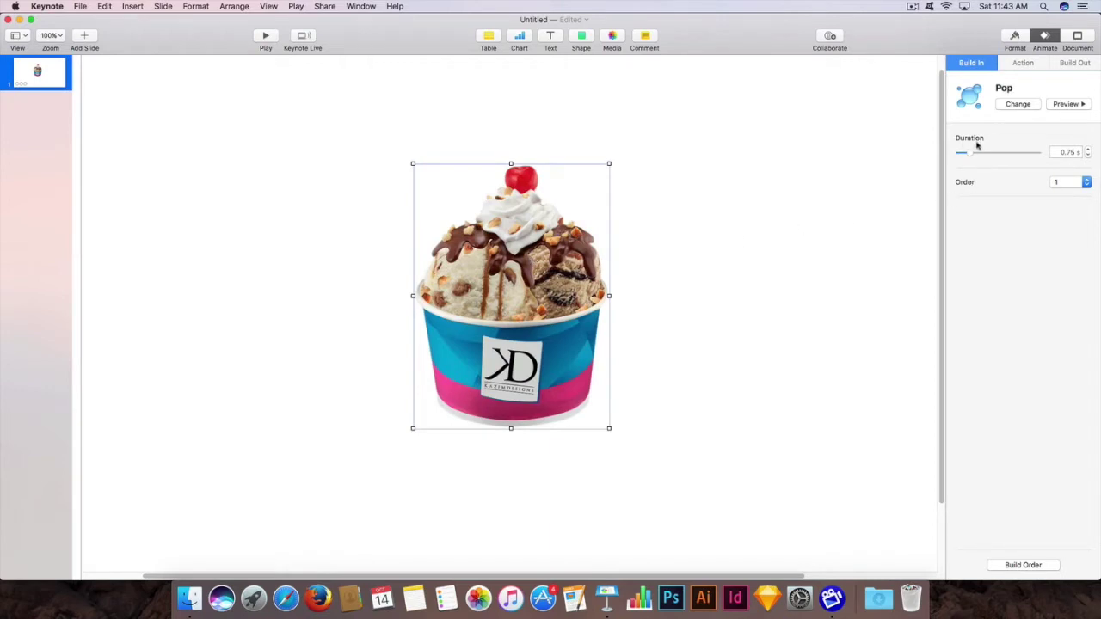
pyautogui.click(1063, 152)
pyautogui.press('Return')
pyautogui.write('1.00')
pyautogui.click(776, 268)
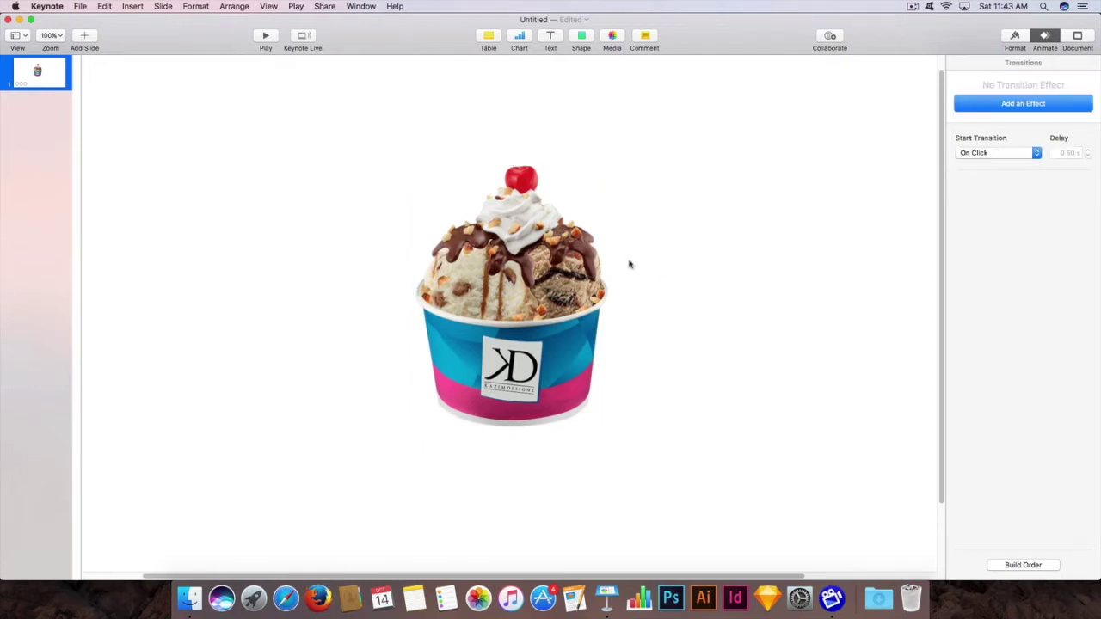
pyautogui.click(576, 266)
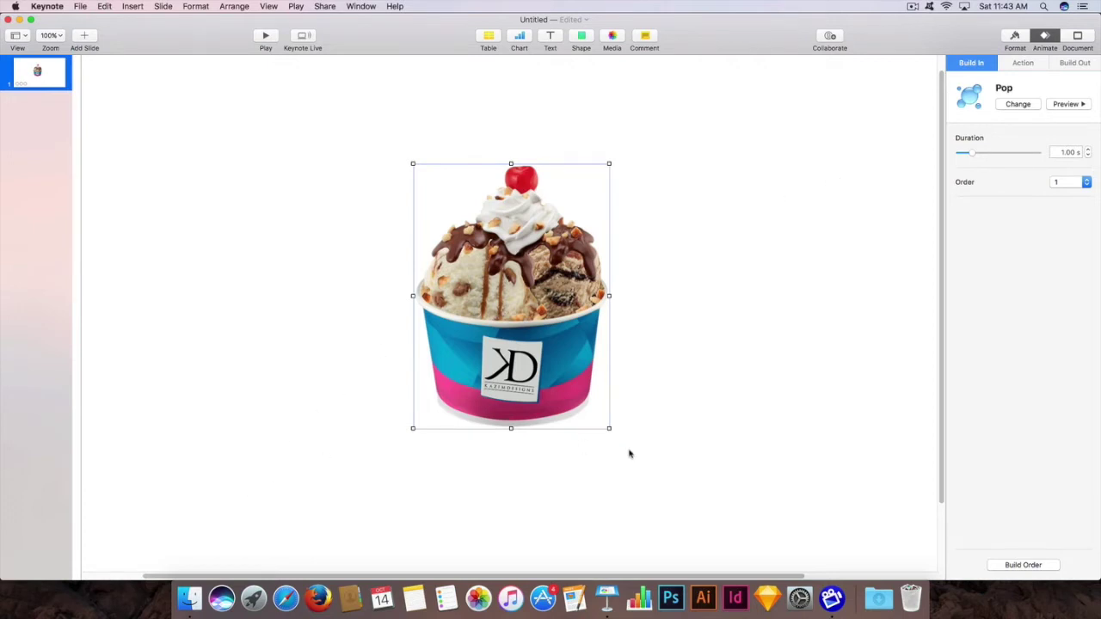
# - Drag Pop Sound Effect.mp3 from Finder onto the slide, keeping its Start Audio as build 2
pyautogui.click(189, 587)
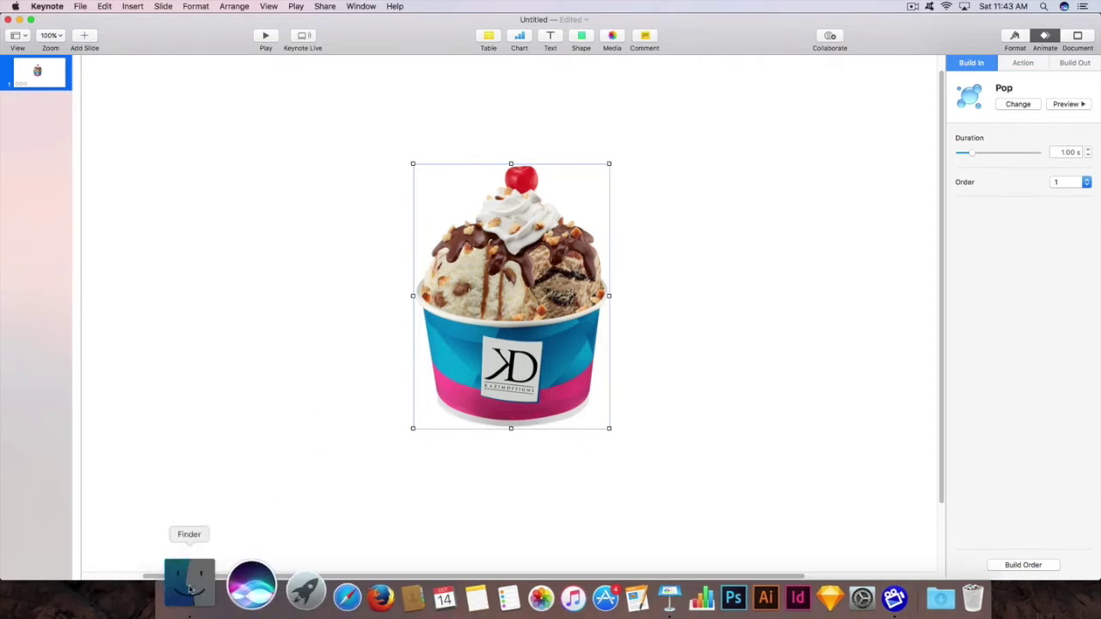
pyautogui.click(688, 376)
pyautogui.click(718, 207)
pyautogui.moveTo(719, 207); pyautogui.dragTo(205, 245)
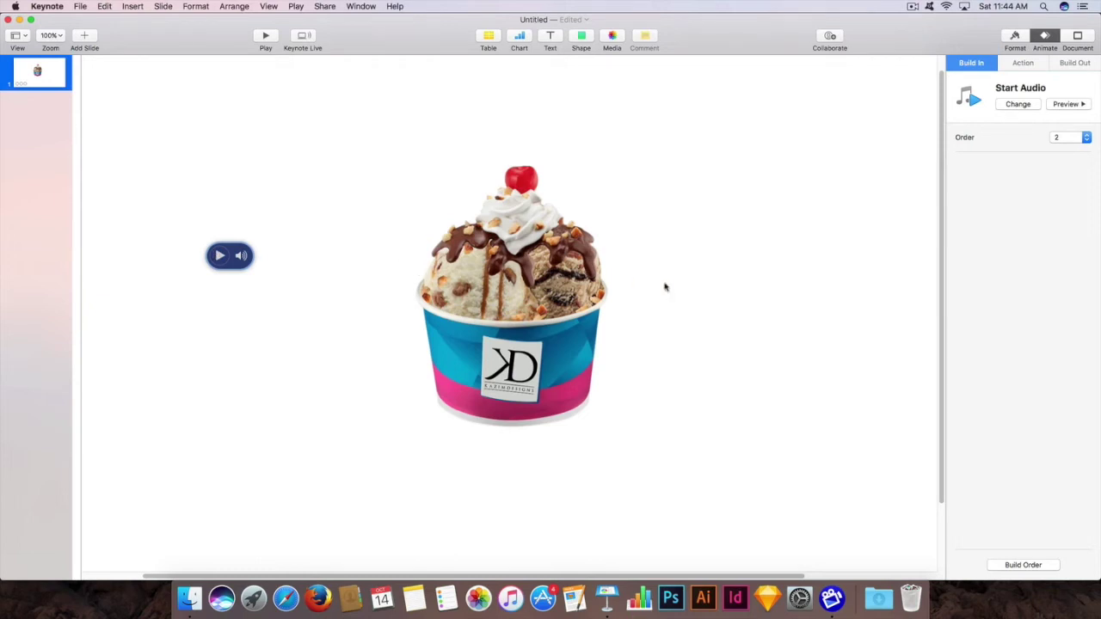
pyautogui.click(1080, 140)
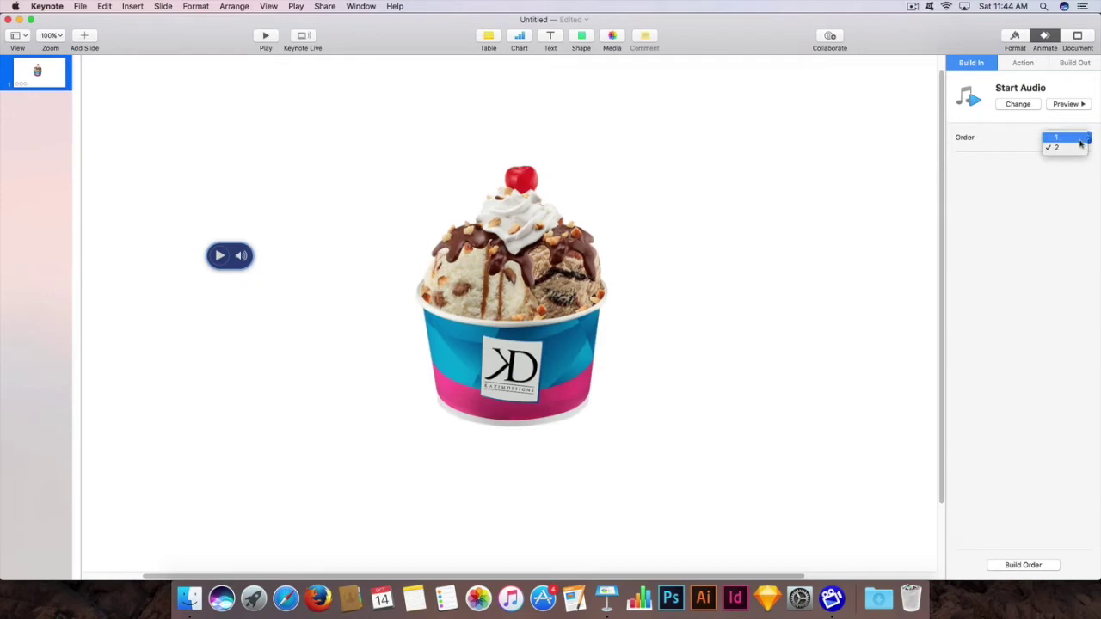
pyautogui.click(1053, 146)
pyautogui.click(520, 258)
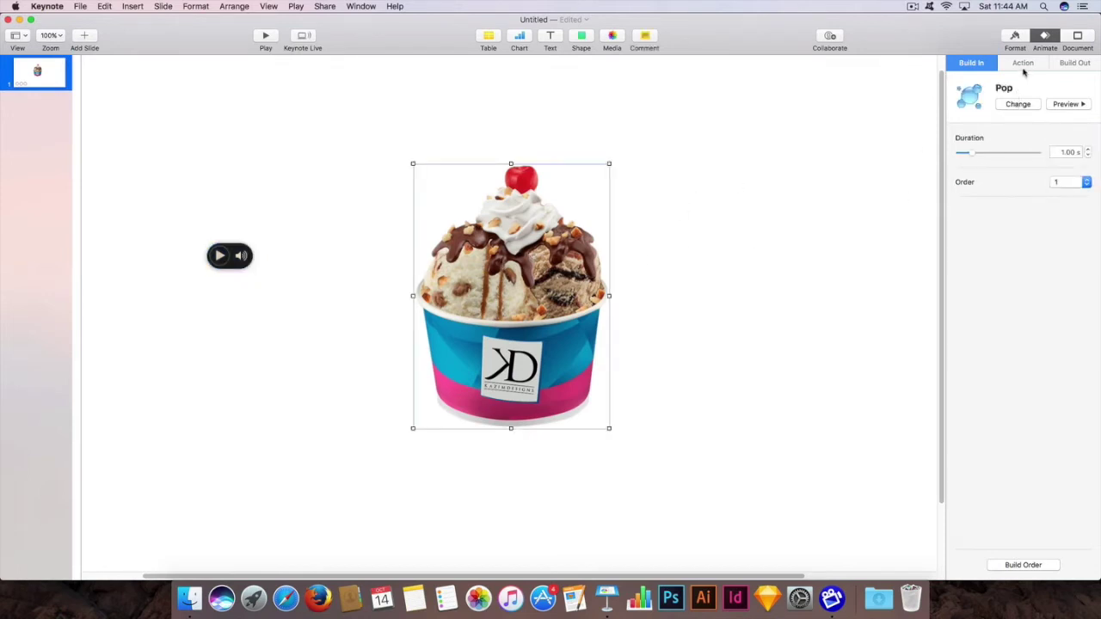
# - In Build Order, set the pop sound to start With Build 1
pyautogui.click(1005, 565)
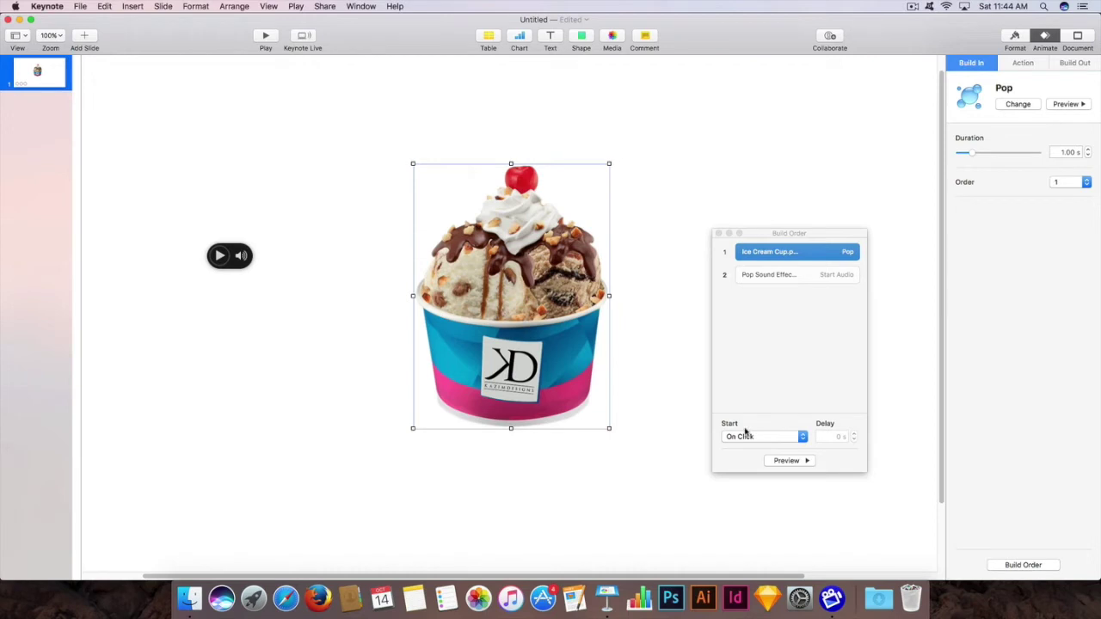
pyautogui.click(770, 275)
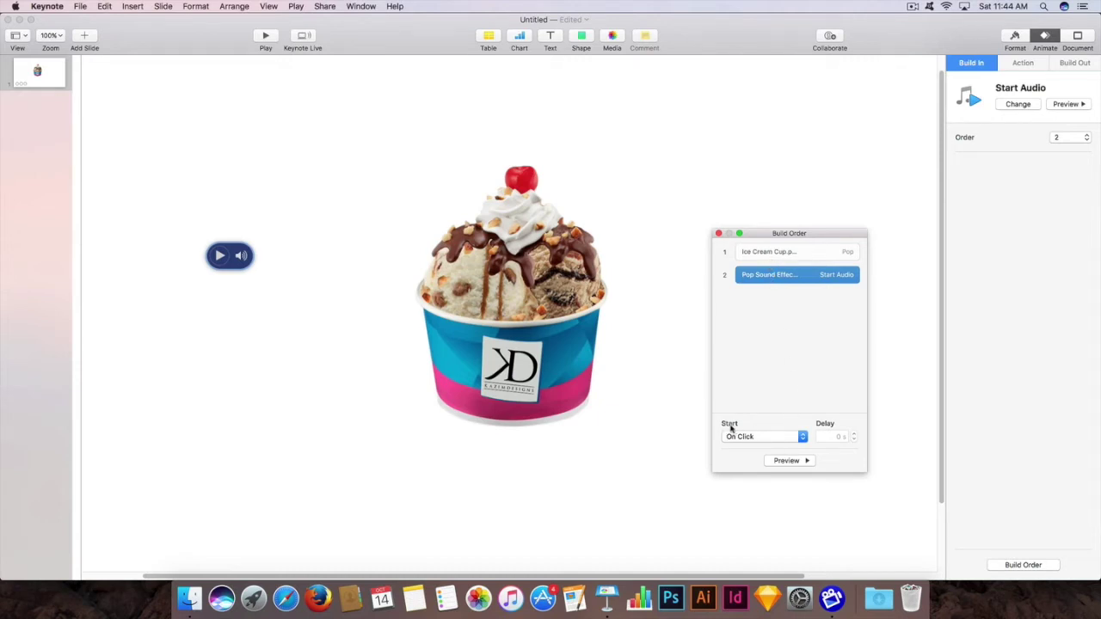
pyautogui.click(802, 438)
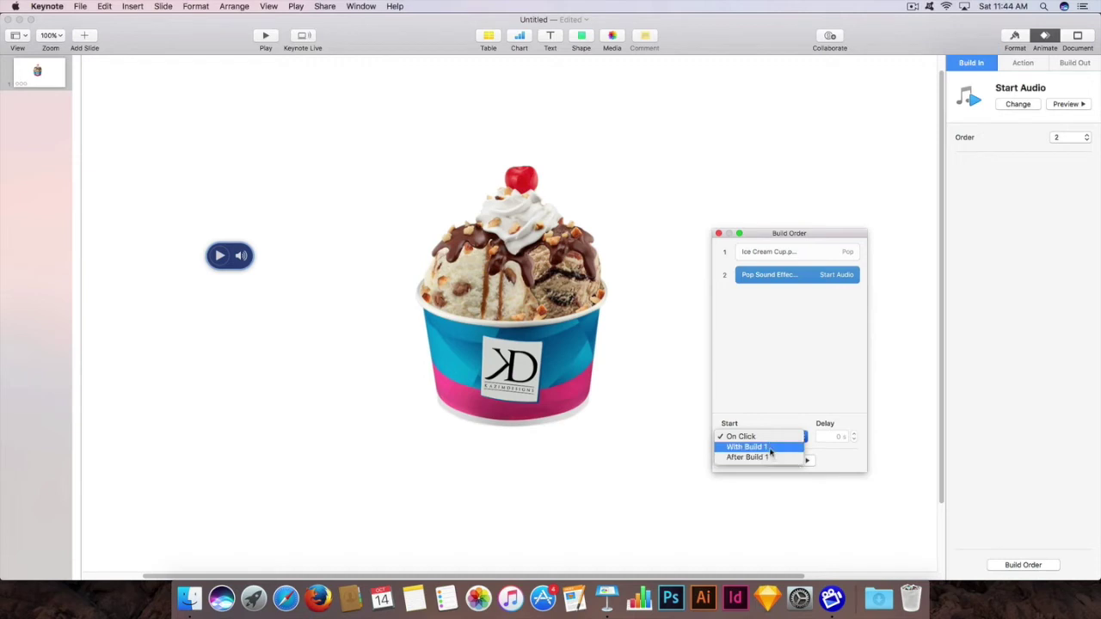
pyautogui.click(770, 448)
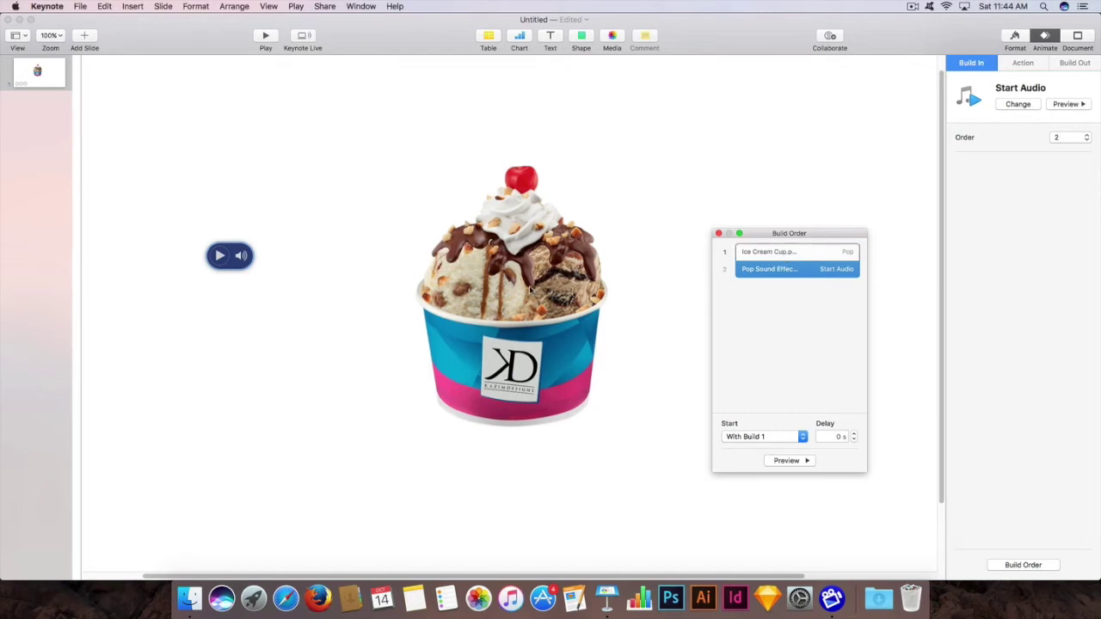
# - Select the cup's Pop build duration value, deselect, and play the slideshow to preview it
pyautogui.click(526, 249)
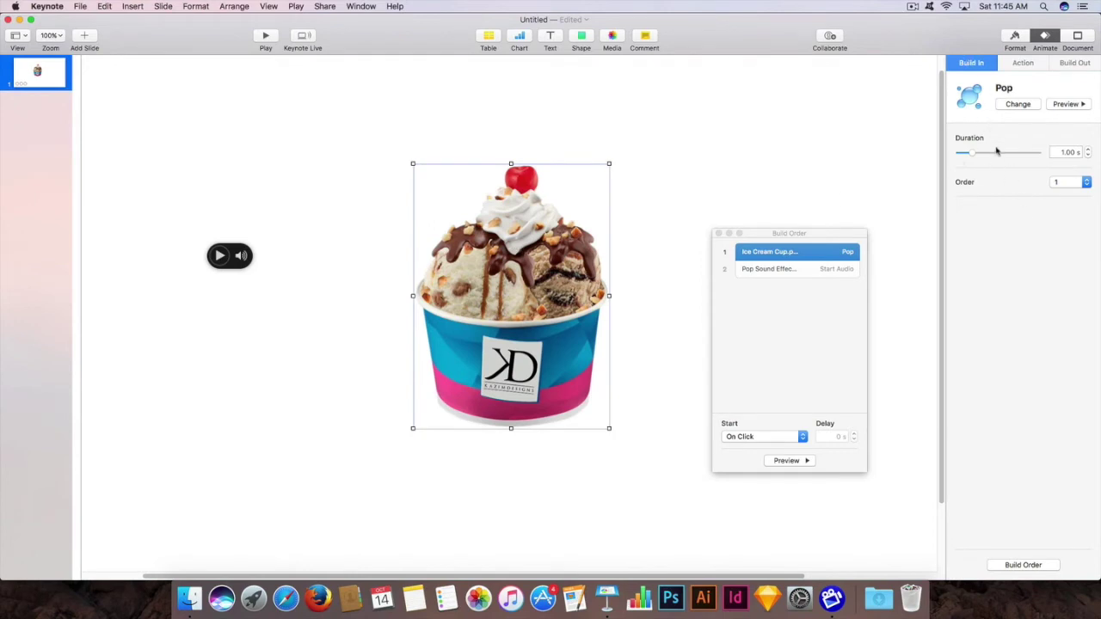
pyautogui.click(1066, 151)
pyautogui.moveTo(1061, 151); pyautogui.dragTo(1087, 154)
pyautogui.click(823, 136)
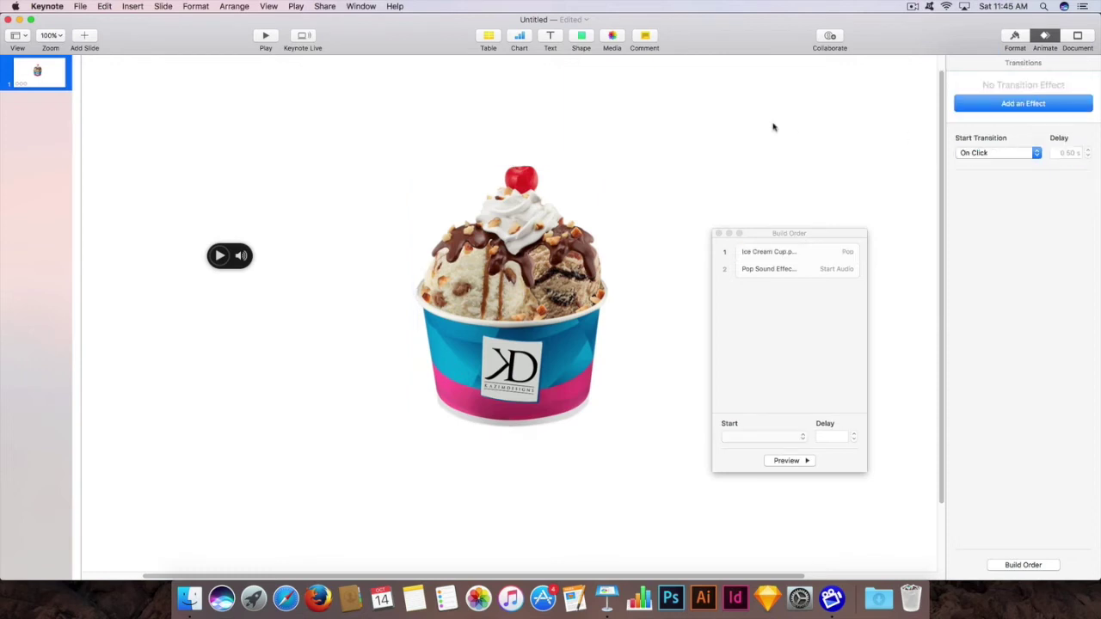
pyautogui.click(266, 37)
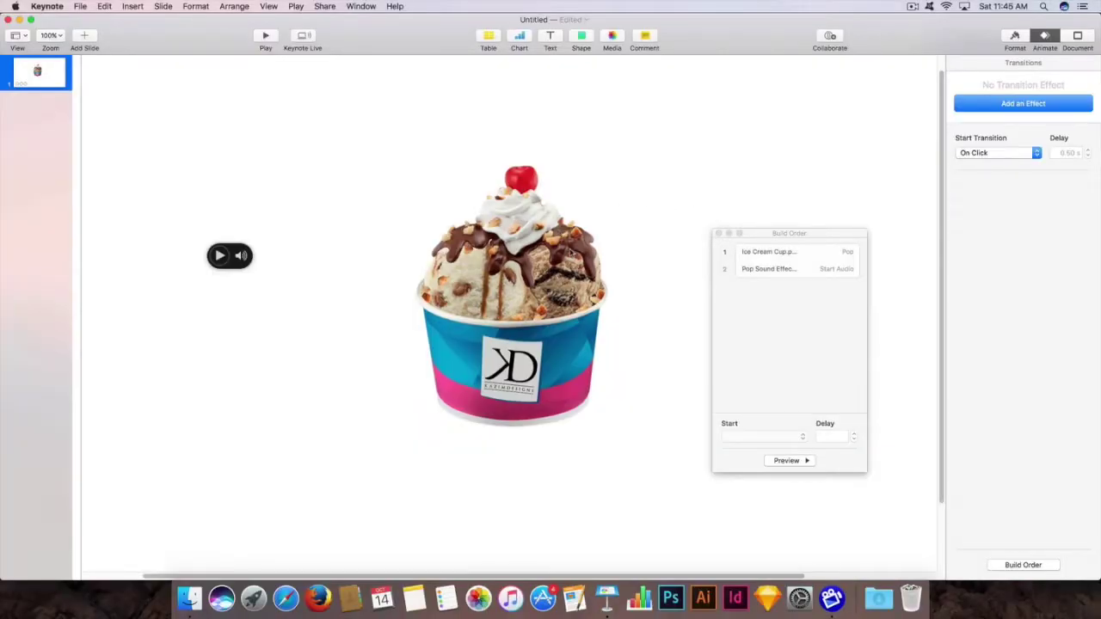
# - Move Build Order aside, nudge the cup left, and Option-drag a copy to the right
pyautogui.click(571, 253)
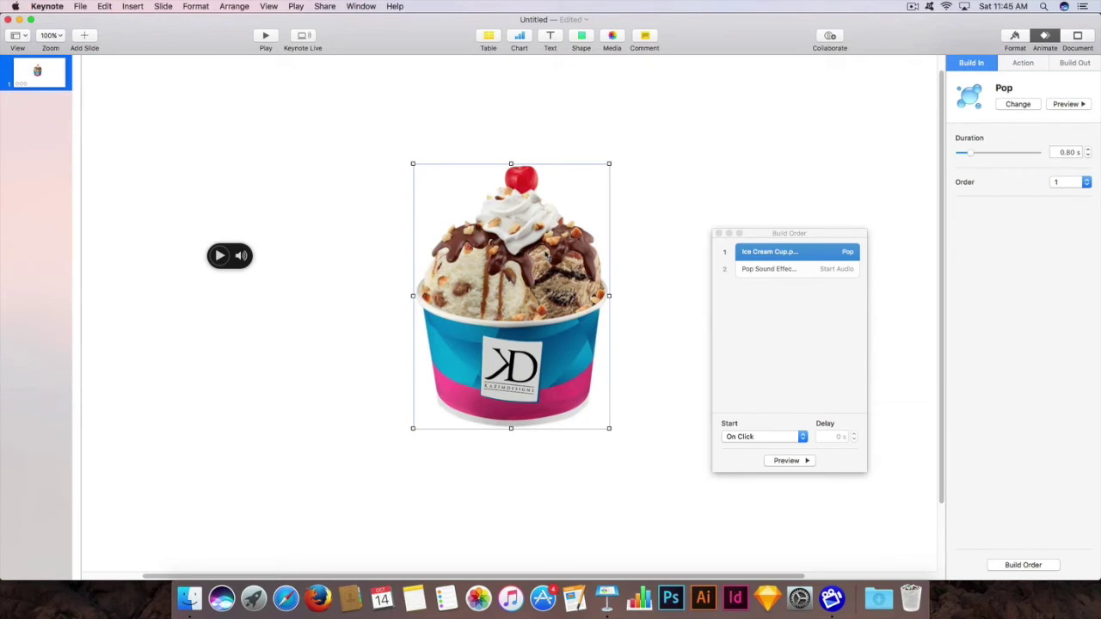
pyautogui.moveTo(757, 233); pyautogui.dragTo(987, 270)
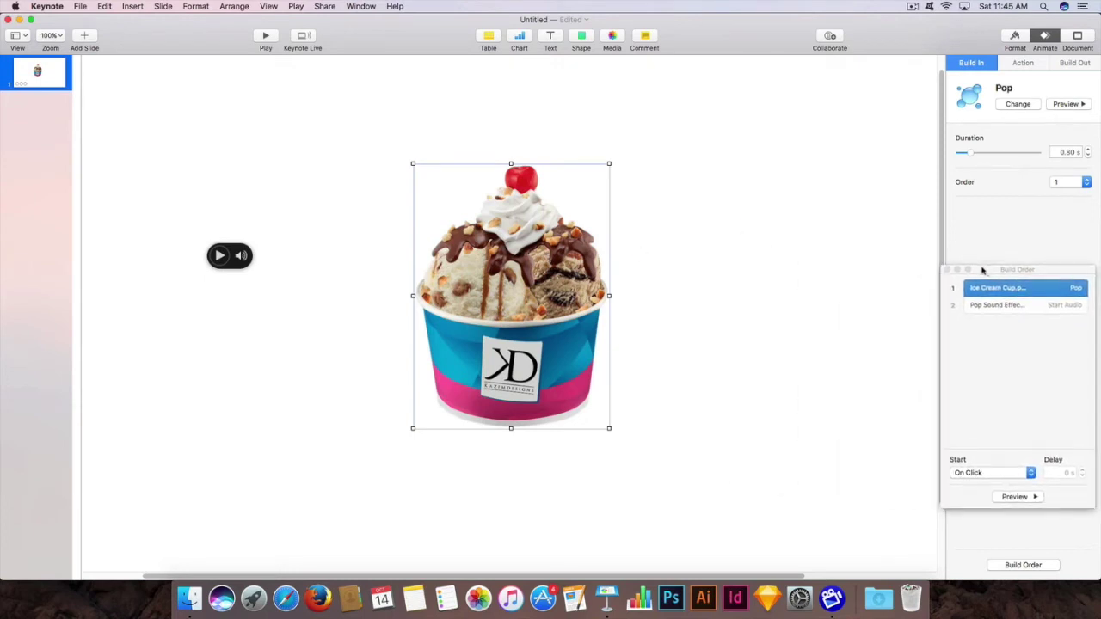
pyautogui.moveTo(531, 260); pyautogui.dragTo(511, 260)
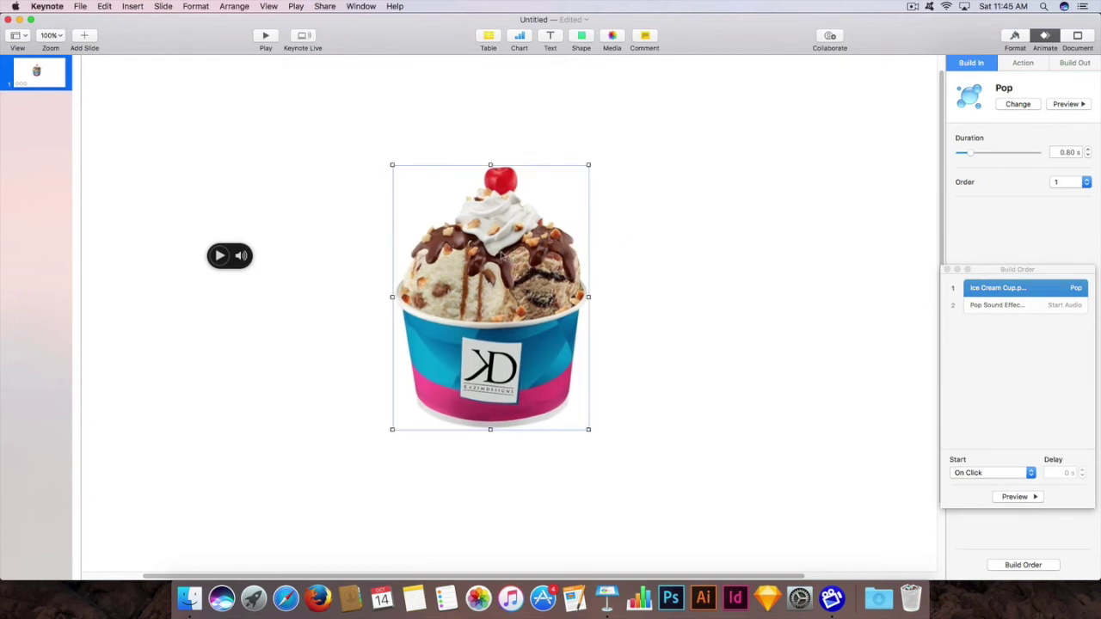
pyautogui.moveTo(507, 258); pyautogui.dragTo(727, 258)
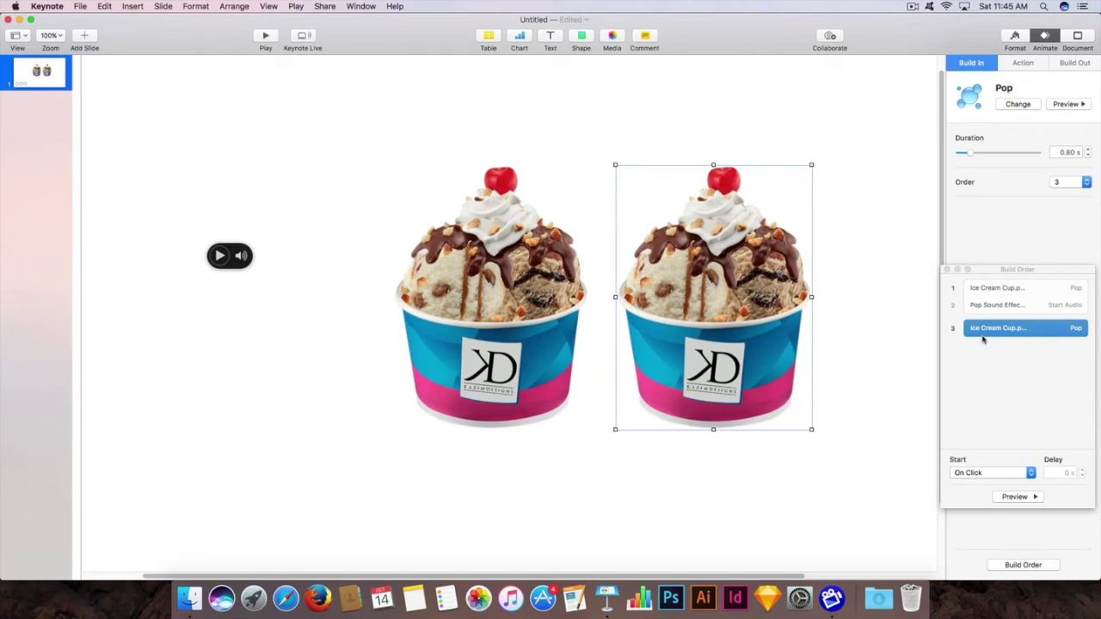
# - Set the second cup to start With Build 1 with a 1.00 s delay, then check each build
pyautogui.click(1001, 269)
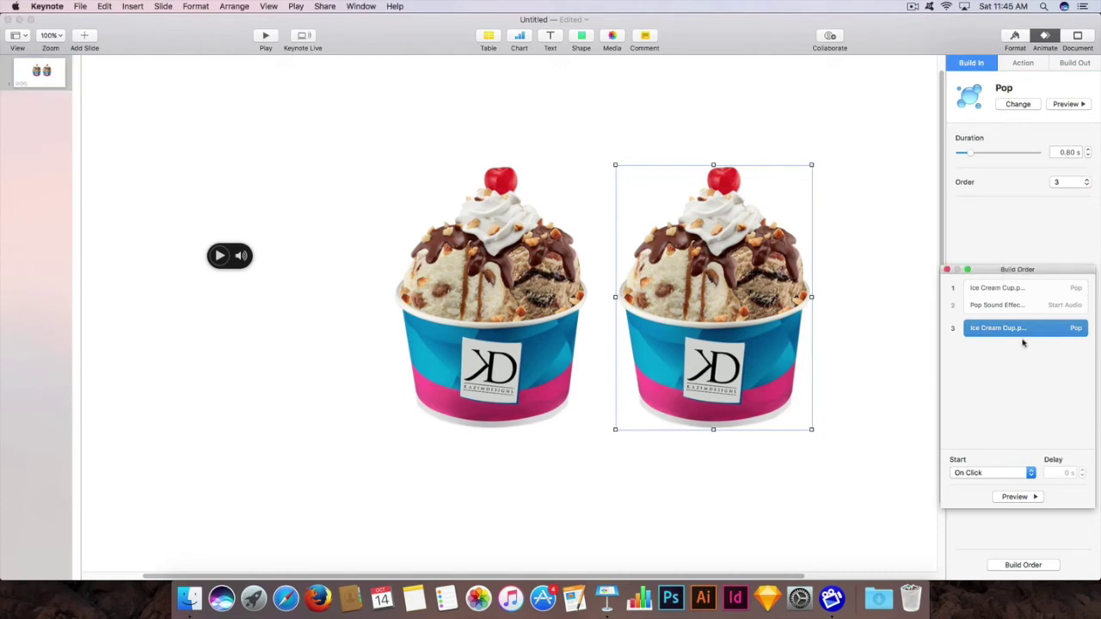
pyautogui.click(1013, 474)
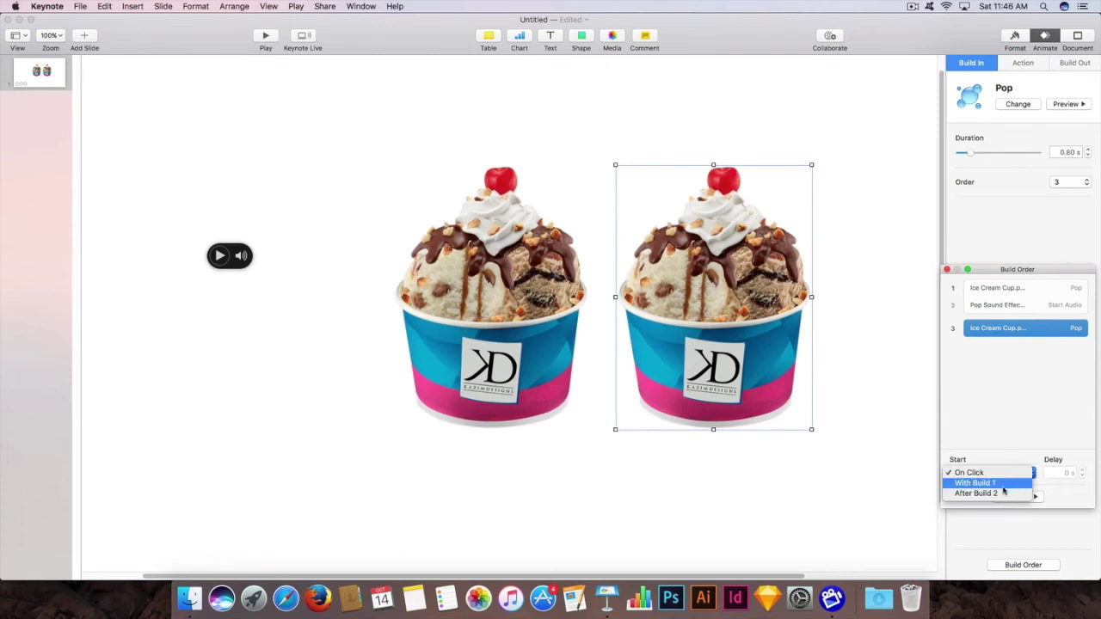
pyautogui.click(1001, 485)
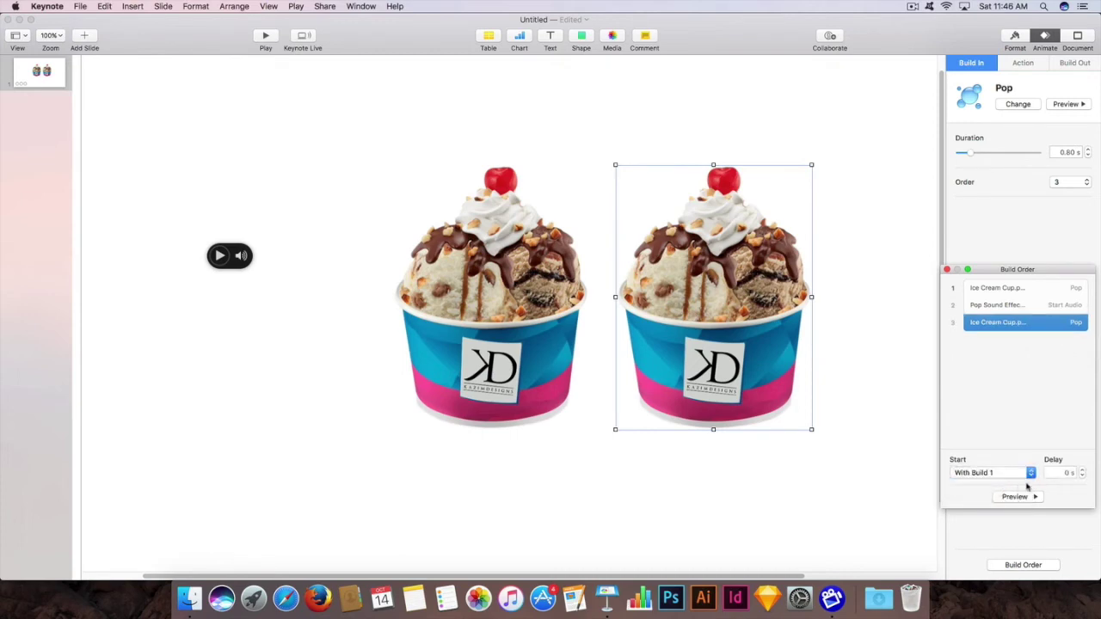
pyautogui.click(1082, 469)
pyautogui.click(1082, 469)
pyautogui.click(1081, 470)
pyautogui.click(469, 258)
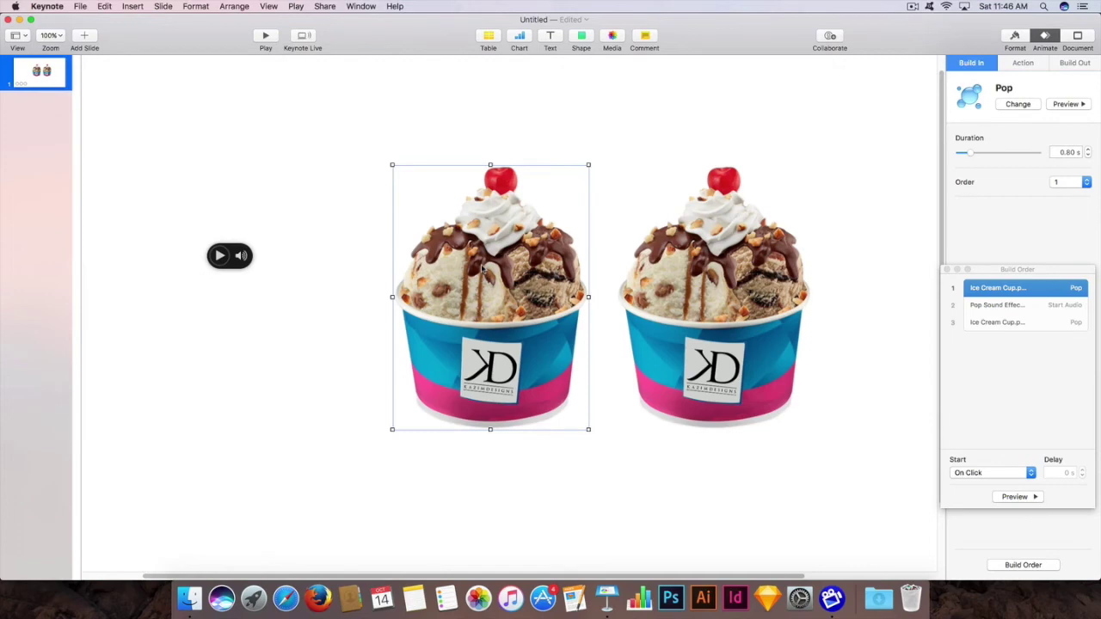
pyautogui.click(717, 270)
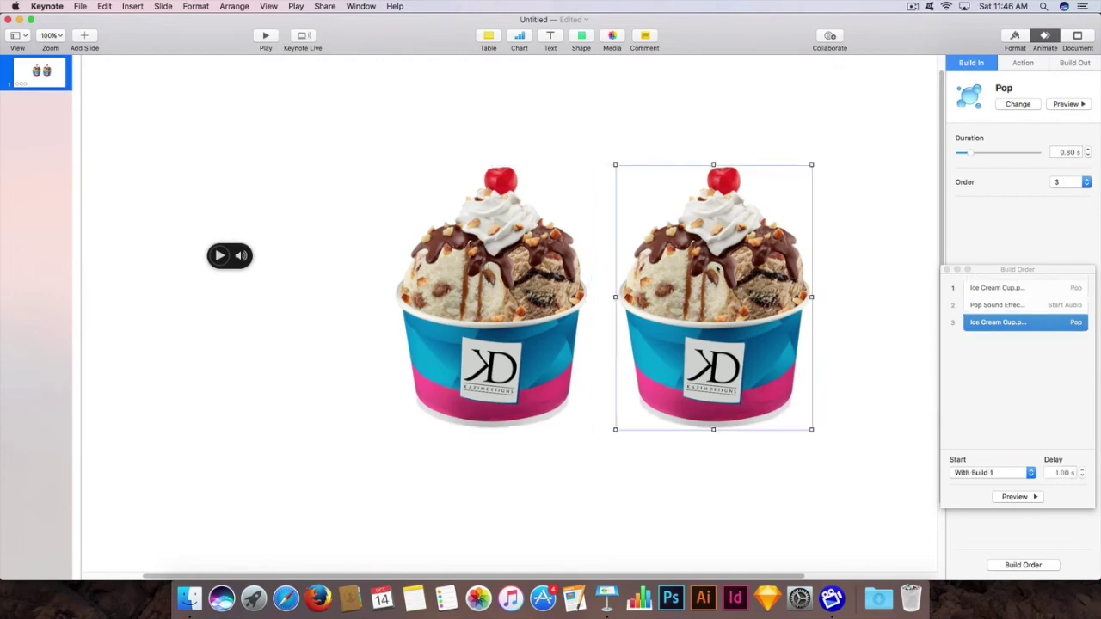
pyautogui.click(232, 249)
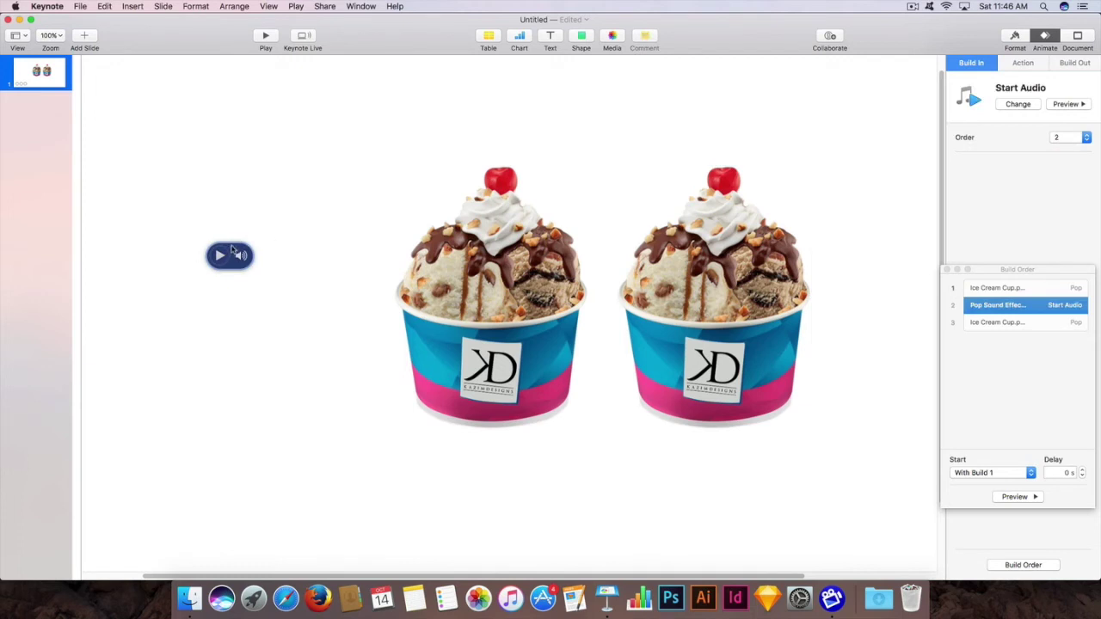
# - Duplicate the pop sound below the original, space the two cups apart level, and play the slideshow
pyautogui.moveTo(233, 250); pyautogui.dragTo(232, 320)
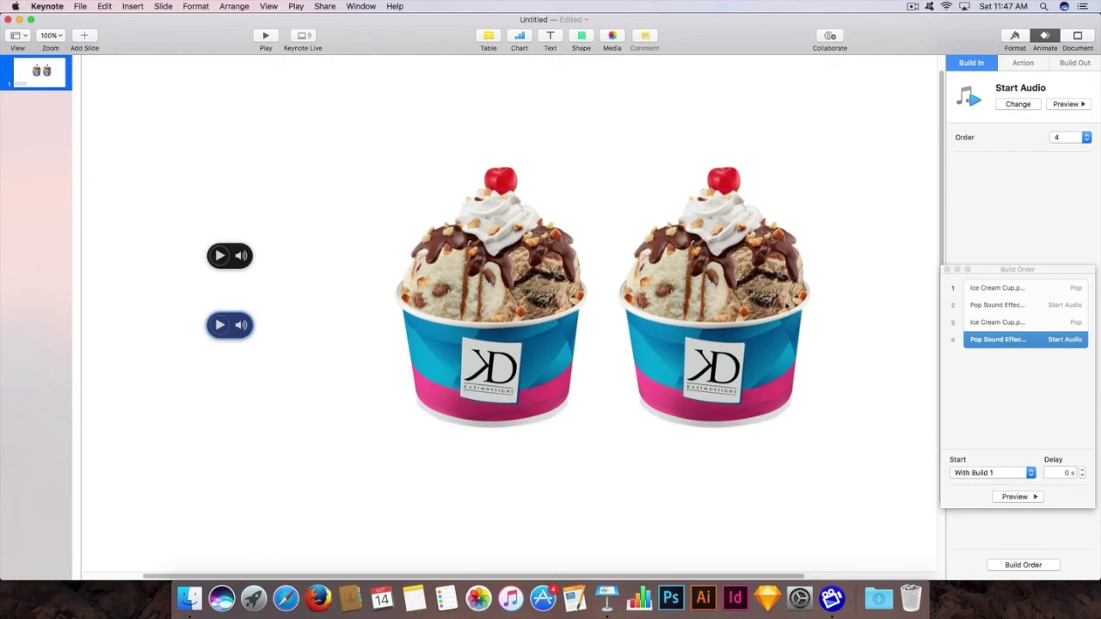
pyautogui.click(807, 181)
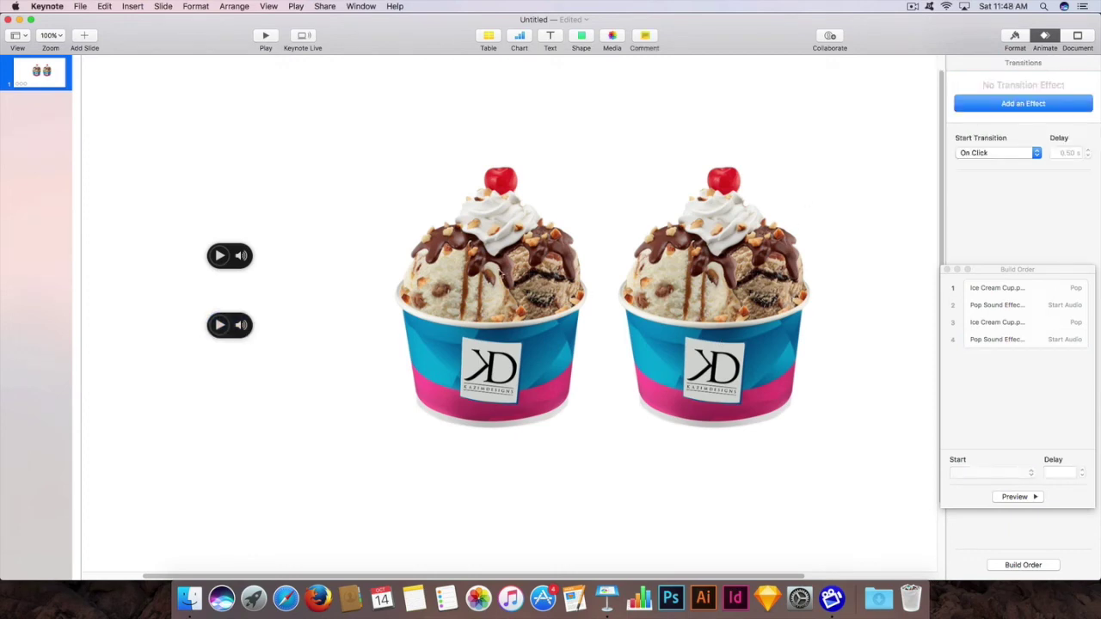
pyautogui.moveTo(499, 274); pyautogui.dragTo(342, 283)
pyautogui.moveTo(698, 293)
pyautogui.mouseDown()
pyautogui.moveTo(675, 300)
pyautogui.moveTo(699, 298)
pyautogui.mouseUp()
pyautogui.click(479, 116)
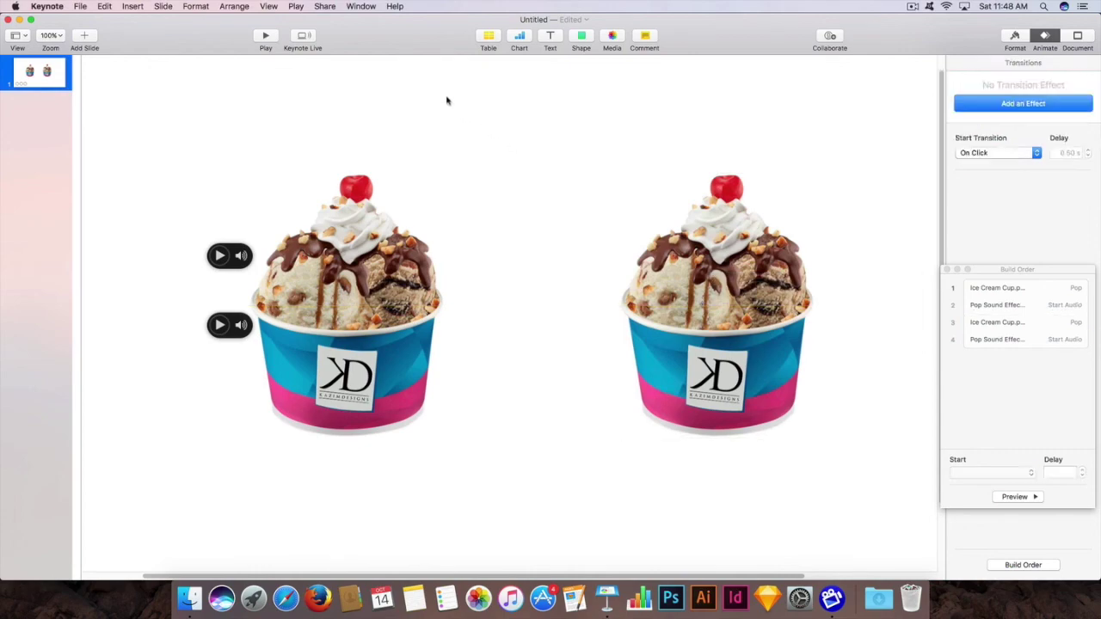
pyautogui.click(266, 37)
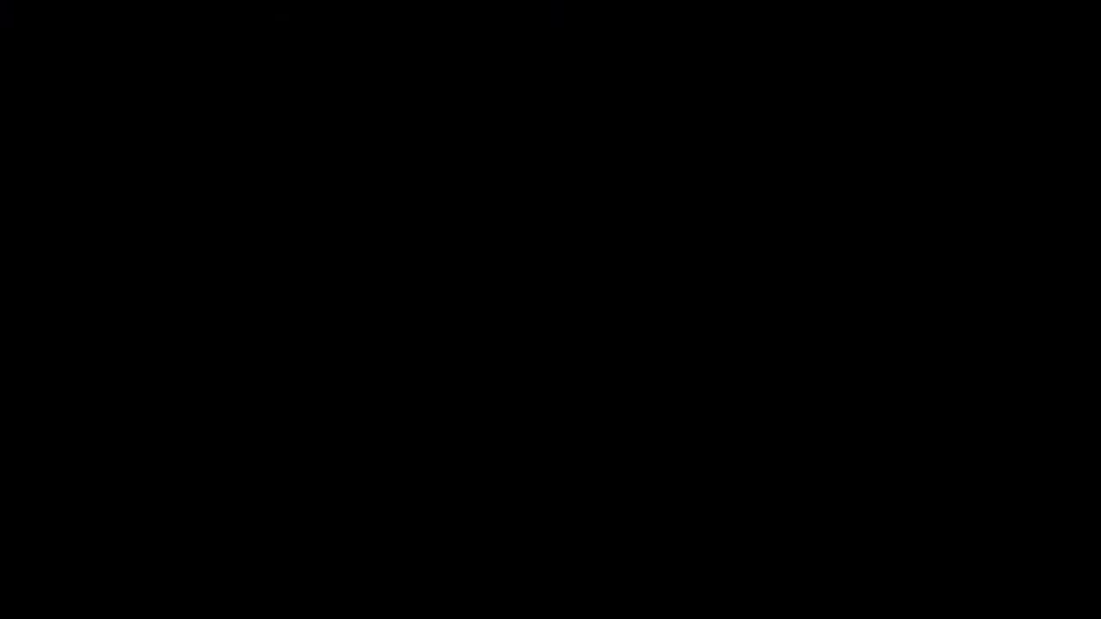